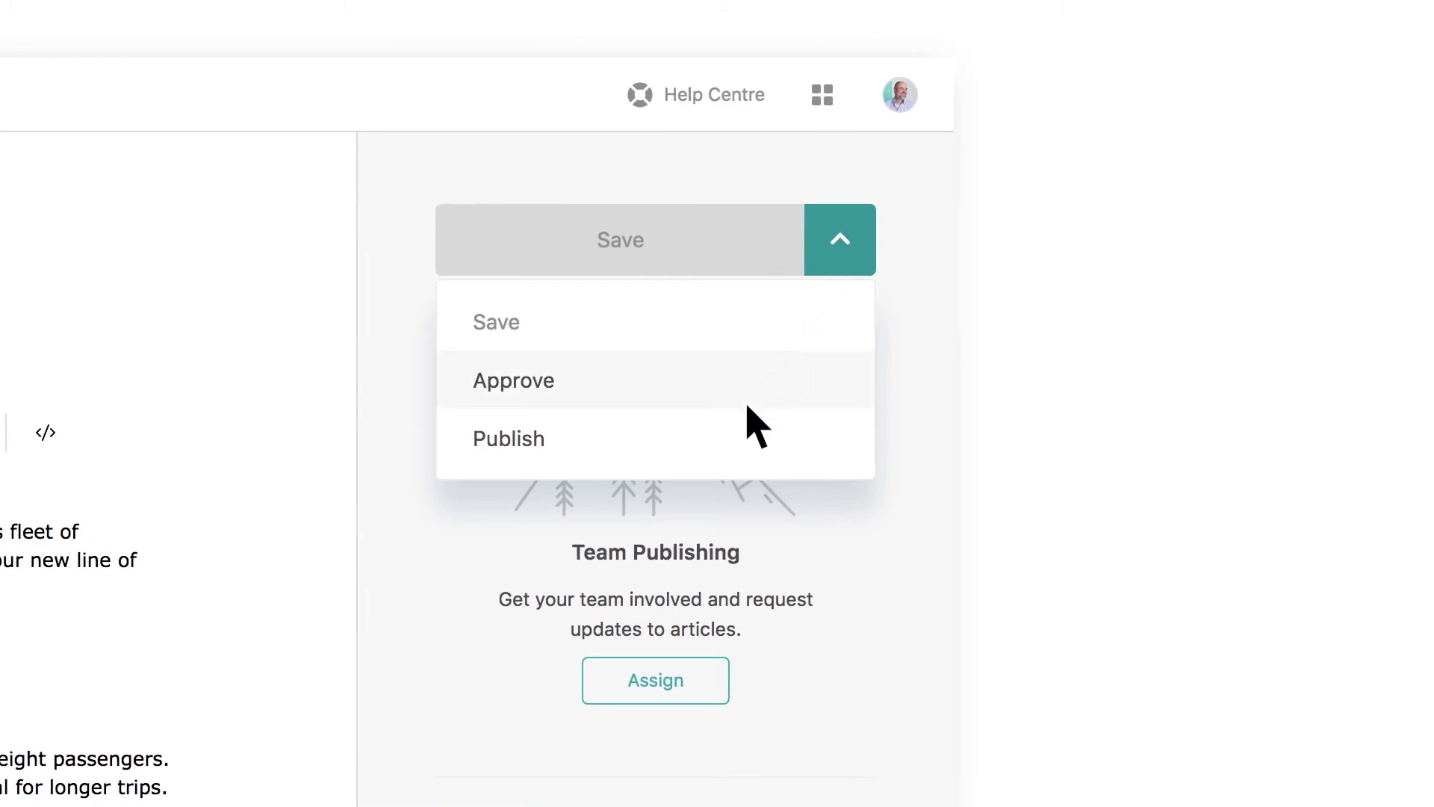
Expand the Save menu for the Skycab's Vehicles article to reach Publish.
left_click(730, 460)
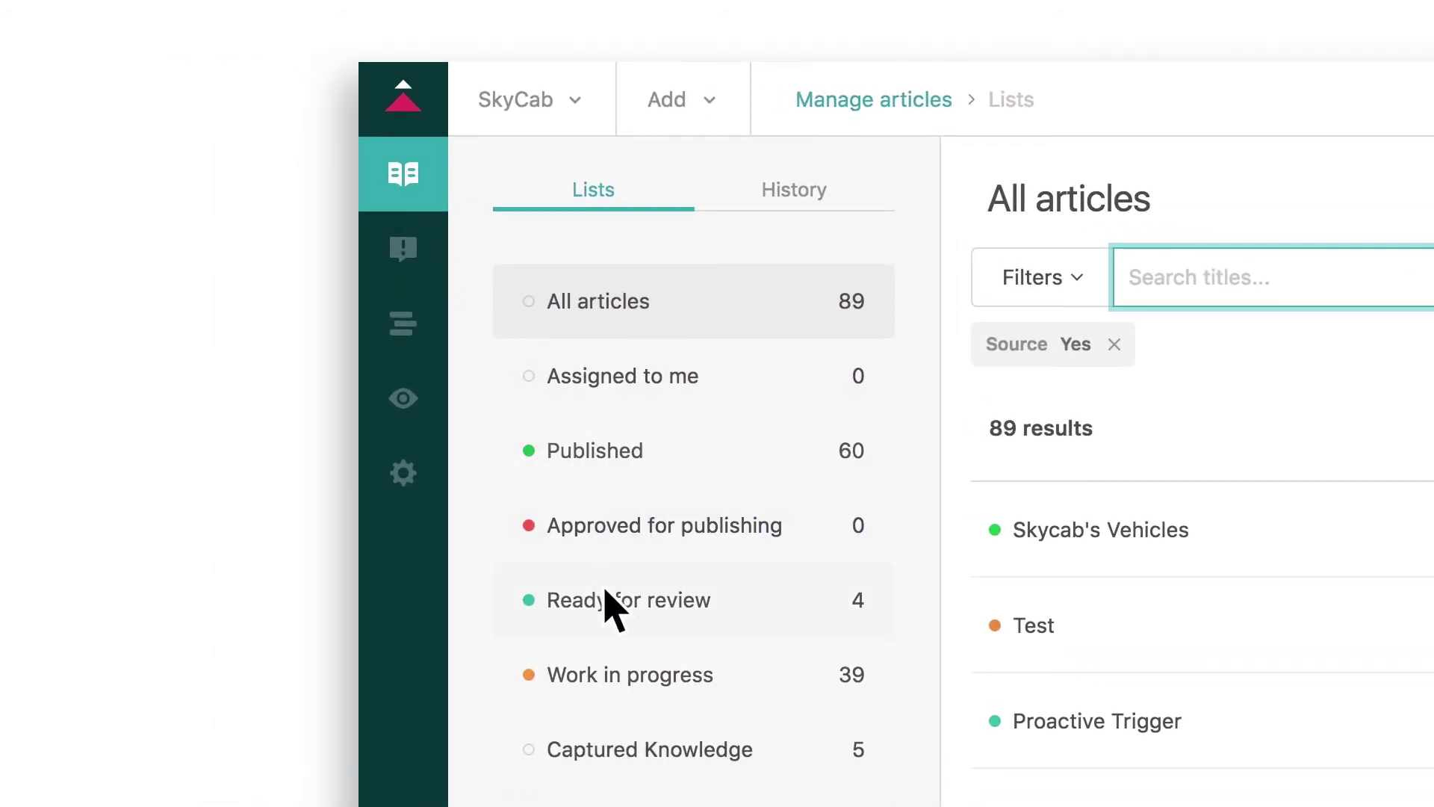
Show the four Ready for review articles in Manage articles.
left_click(618, 614)
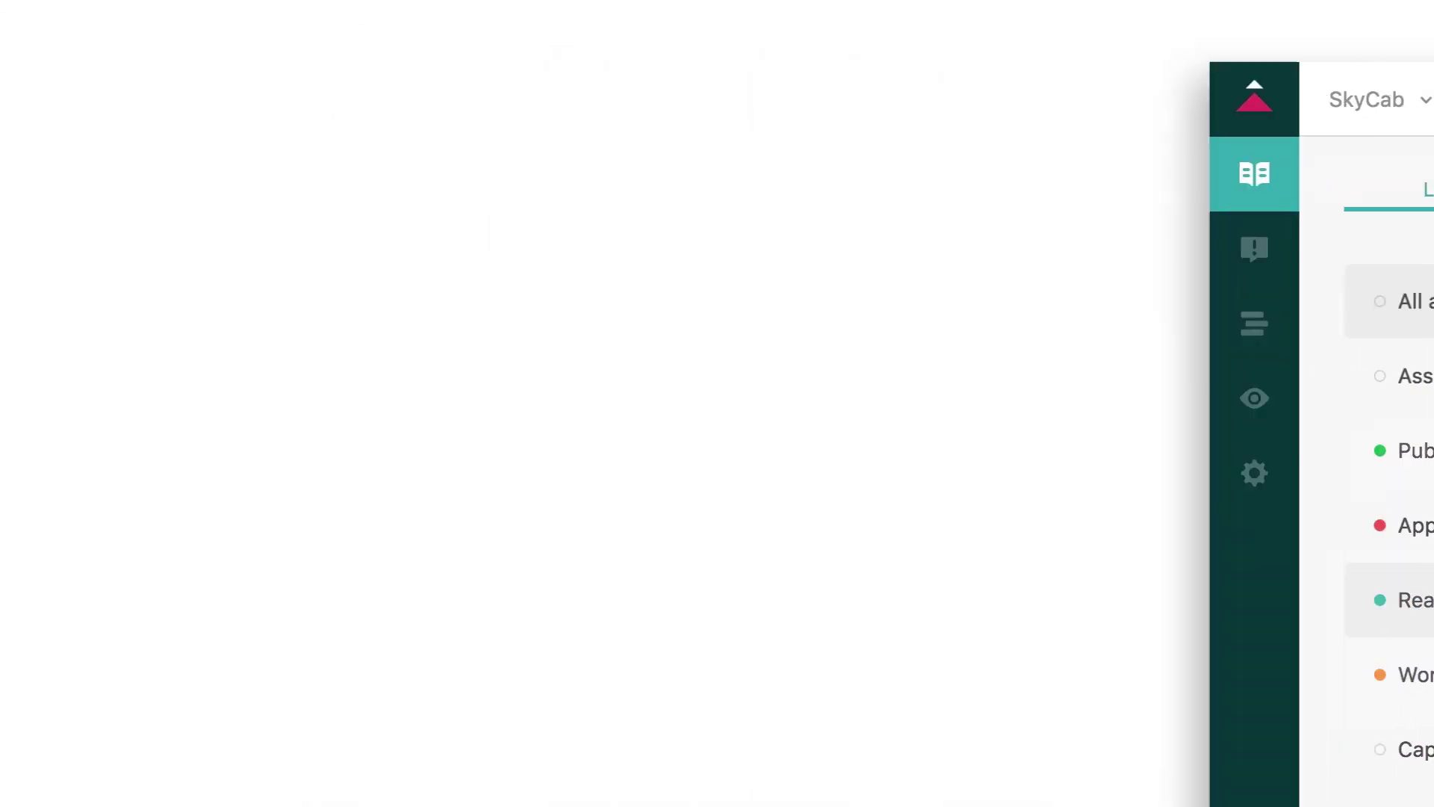